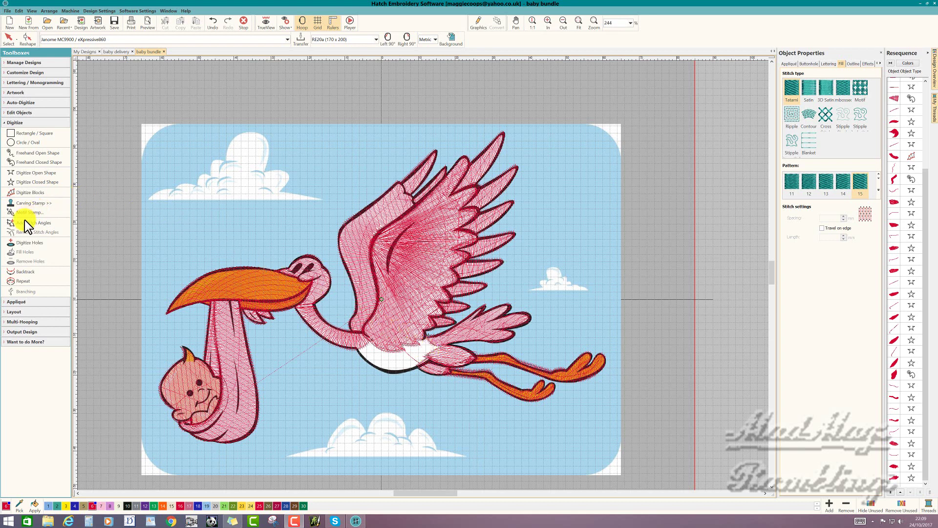
Digitize a closed shape over the stork's unstitched white belly, using a Tatami fill with pattern 1.
{"action": "left_click", "coordinate": [40, 182]}
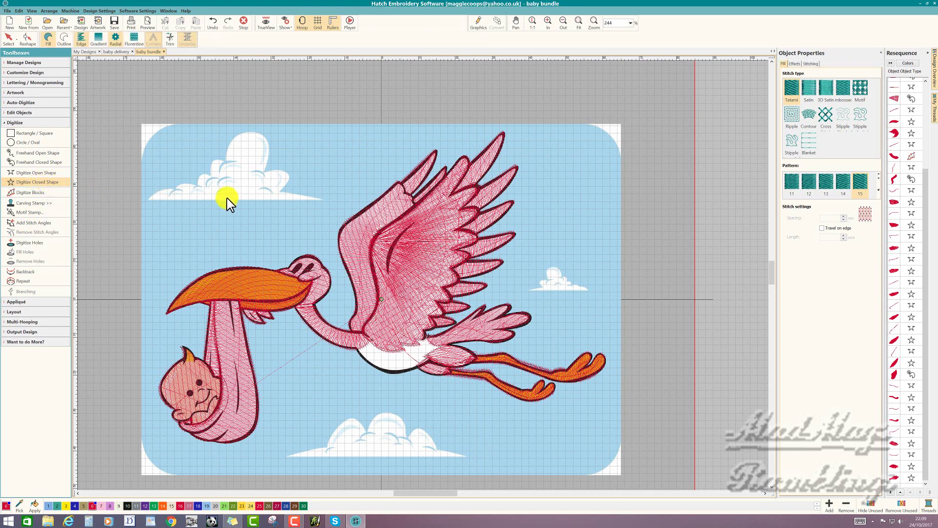
{"action": "left_click", "coordinate": [880, 181]}
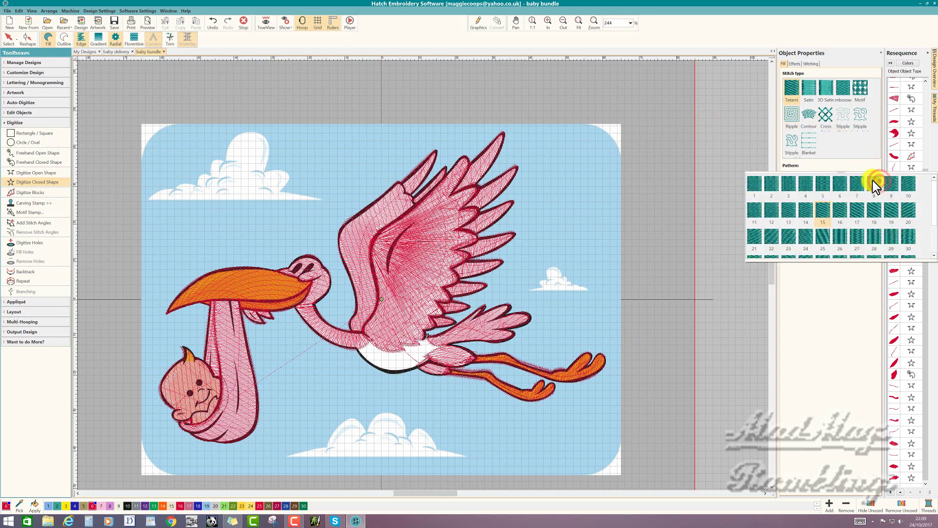
{"action": "left_click", "coordinate": [753, 186]}
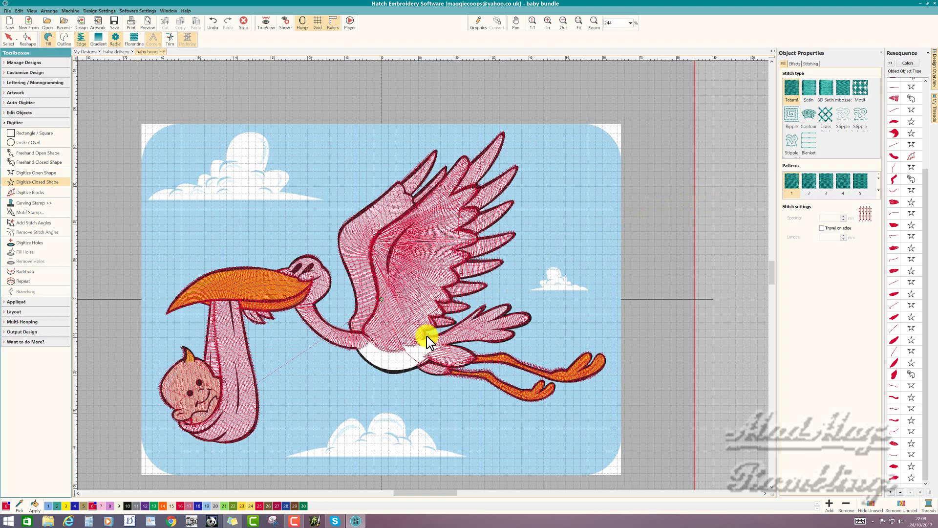
{"action": "scroll", "coordinate": [426, 336], "scroll_direction": "up", "scroll_amount": 3}
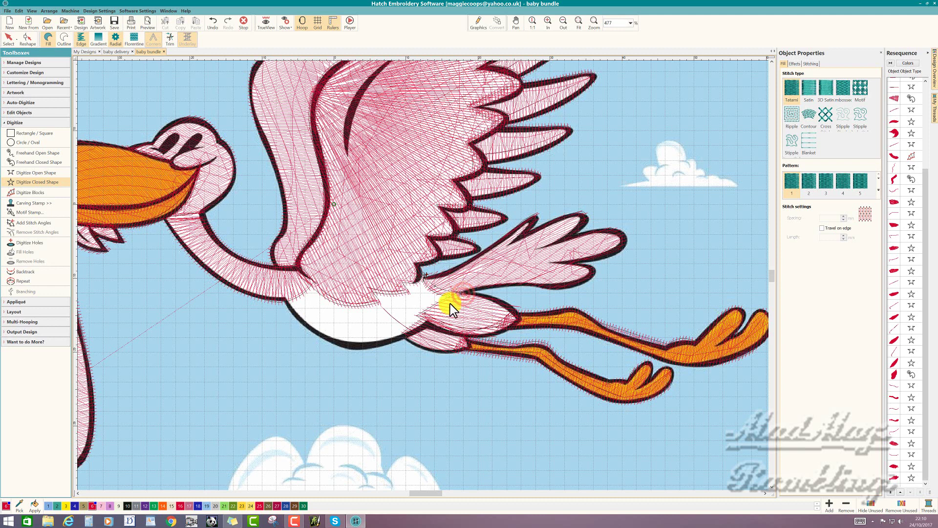
{"action": "left_click", "coordinate": [421, 328]}
{"action": "left_click", "coordinate": [362, 349]}
{"action": "left_click", "coordinate": [329, 341]}
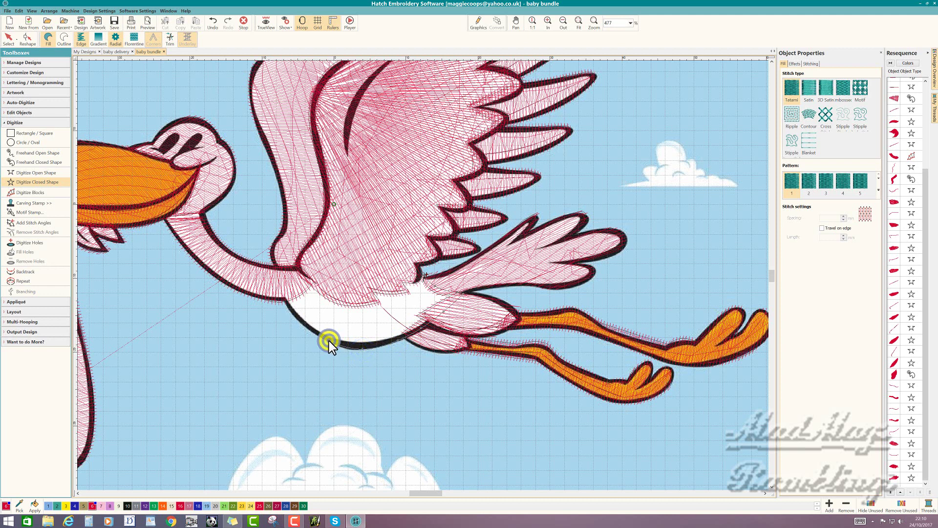
{"action": "left_click", "coordinate": [304, 325]}
{"action": "left_click", "coordinate": [355, 305]}
{"action": "key", "text": "Return"}
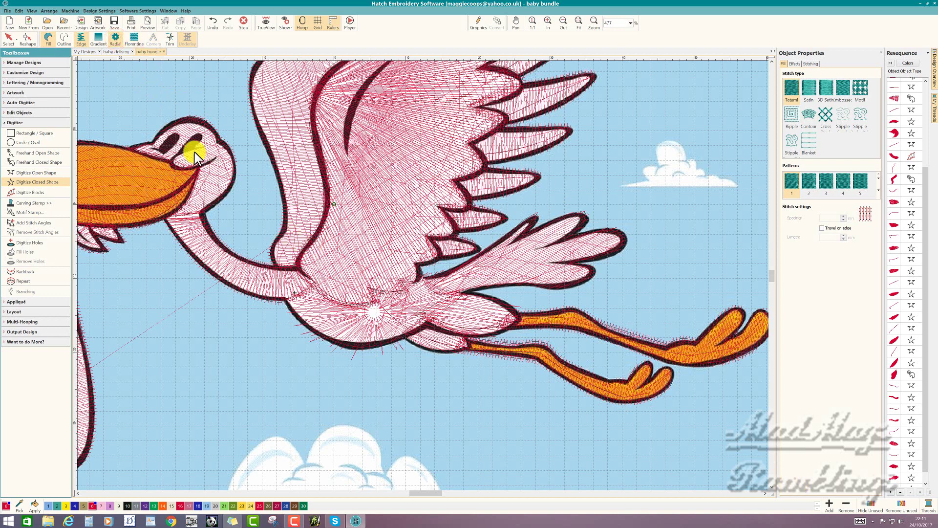
Turn off the radial fill for the new belly shape and apply the Florentine effect to it.
{"action": "left_click", "coordinate": [113, 35]}
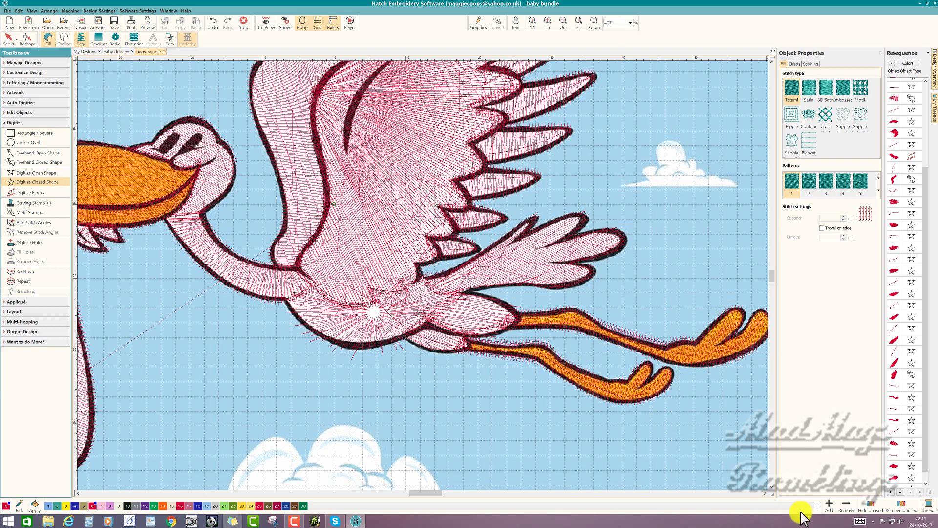
{"action": "left_click", "coordinate": [924, 460]}
{"action": "scroll", "coordinate": [925, 466], "scroll_direction": "down", "scroll_amount": 1}
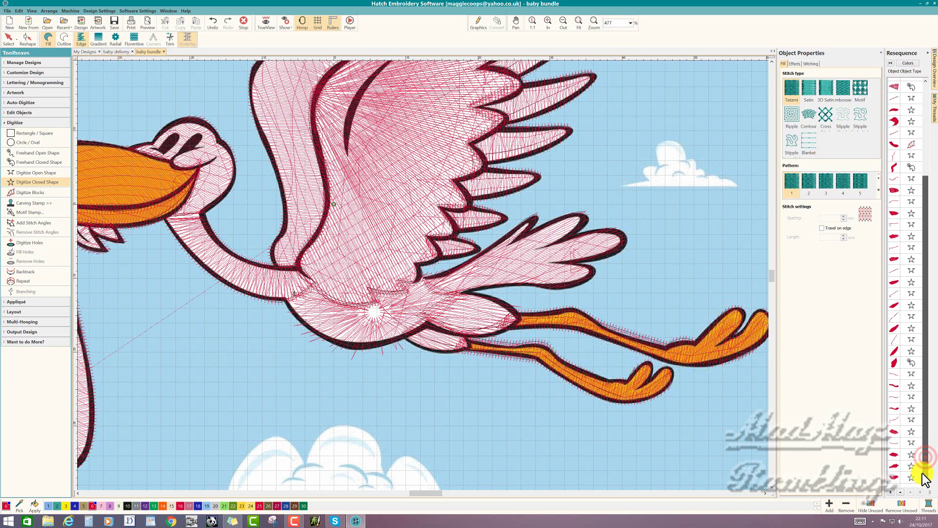
{"action": "left_click", "coordinate": [899, 479]}
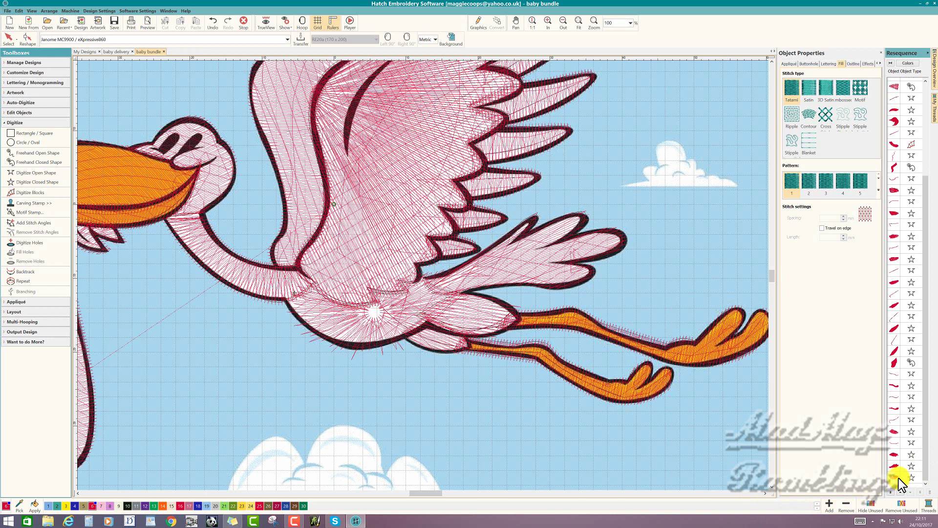
{"action": "left_click", "coordinate": [899, 478]}
{"action": "left_click", "coordinate": [599, 329]}
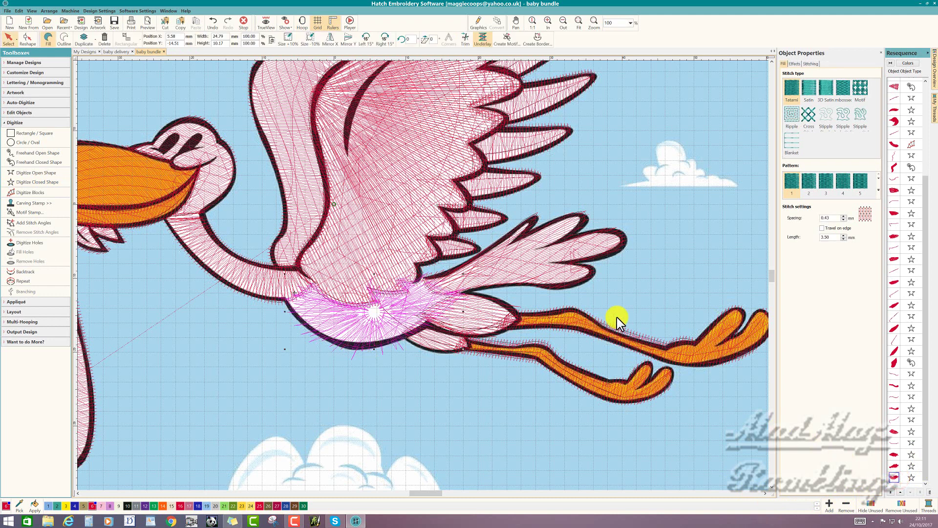
{"action": "left_click", "coordinate": [794, 64]}
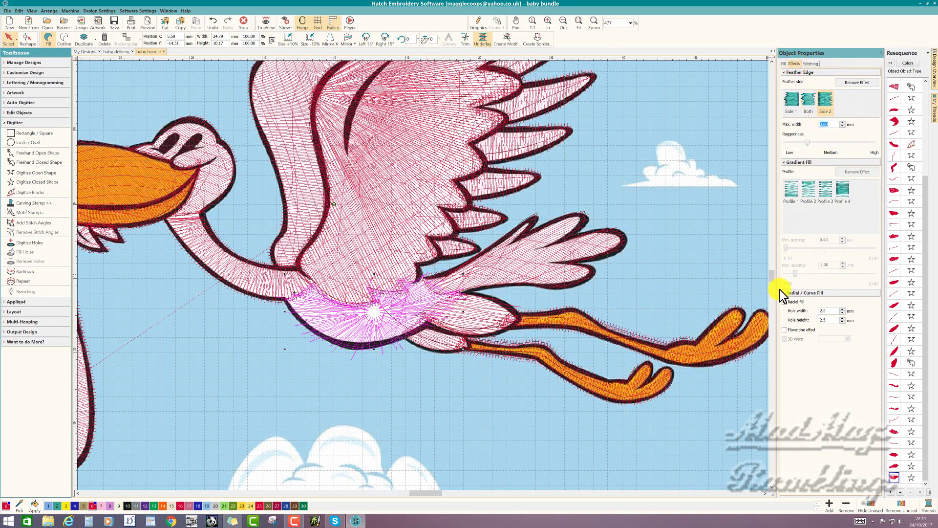
{"action": "left_click", "coordinate": [785, 301]}
{"action": "left_click", "coordinate": [785, 329]}
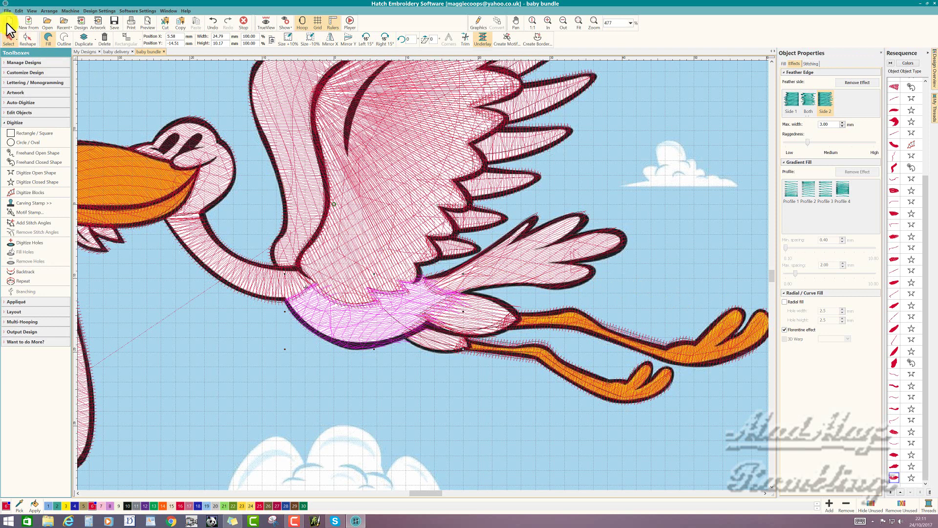
Reshape the belly's Florentine stitch guide so the stitches curve down along the belly from the neck towards the tail.
{"action": "left_click", "coordinate": [28, 39]}
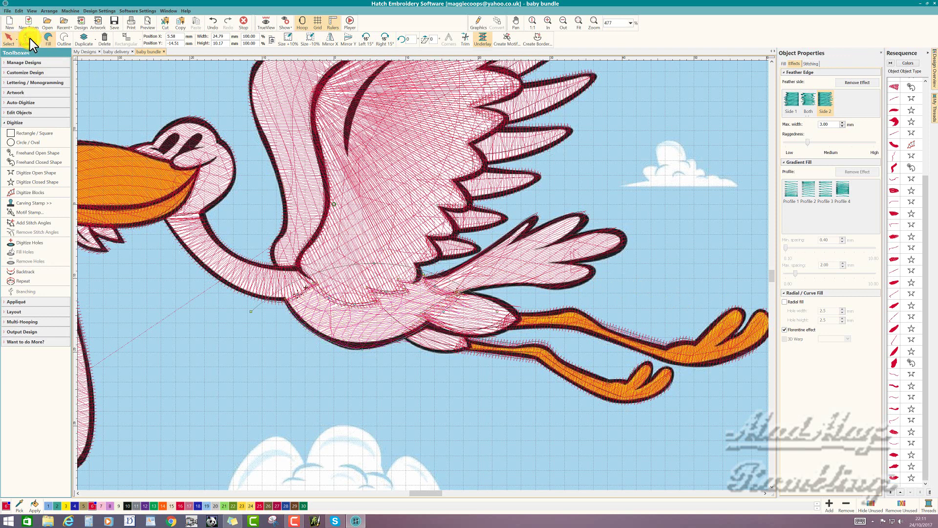
{"action": "left_click", "coordinate": [375, 261]}
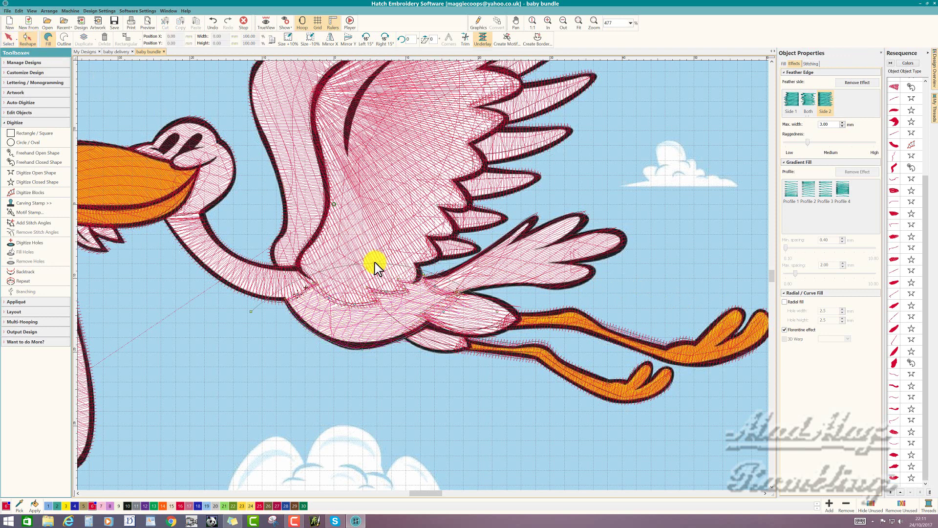
{"action": "left_click", "coordinate": [374, 263]}
{"action": "left_click_drag", "start_coordinate": [371, 298], "coordinate": [367, 322]}
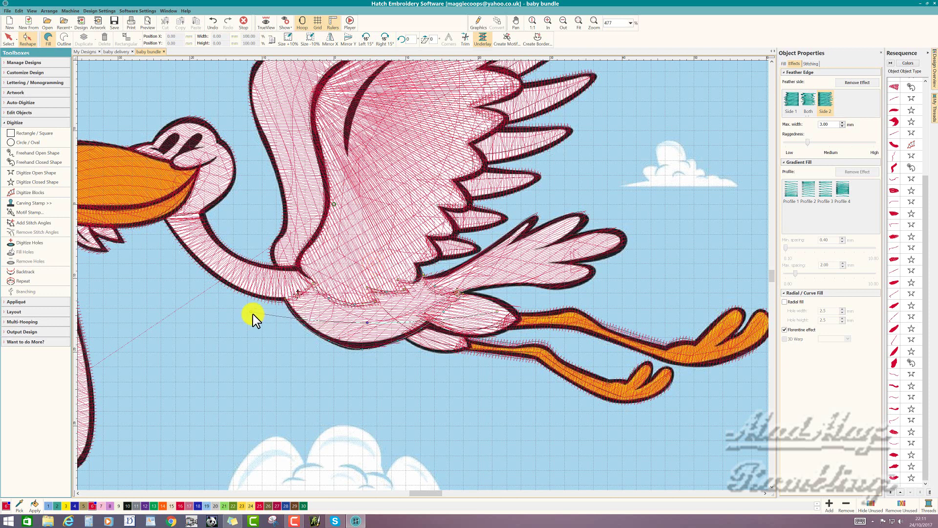
{"action": "left_click_drag", "start_coordinate": [254, 307], "coordinate": [258, 260]}
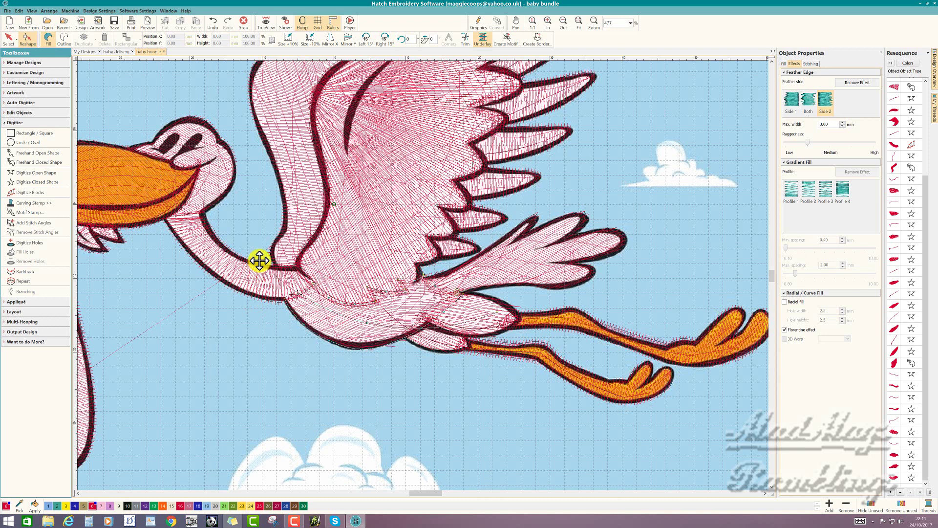
{"action": "left_click", "coordinate": [497, 311]}
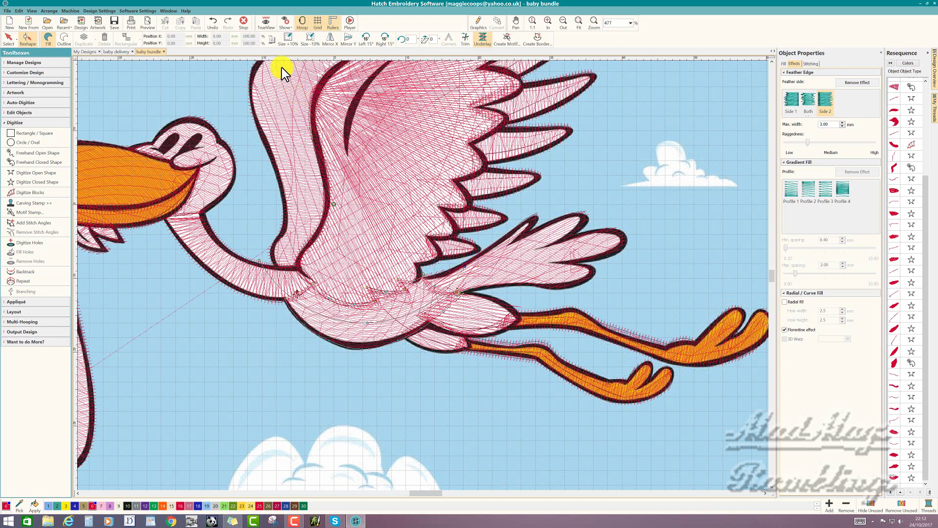
Show the design in TrueView and try the belly's feather edge on both sides, settling on Side 2.
{"action": "left_click", "coordinate": [268, 25]}
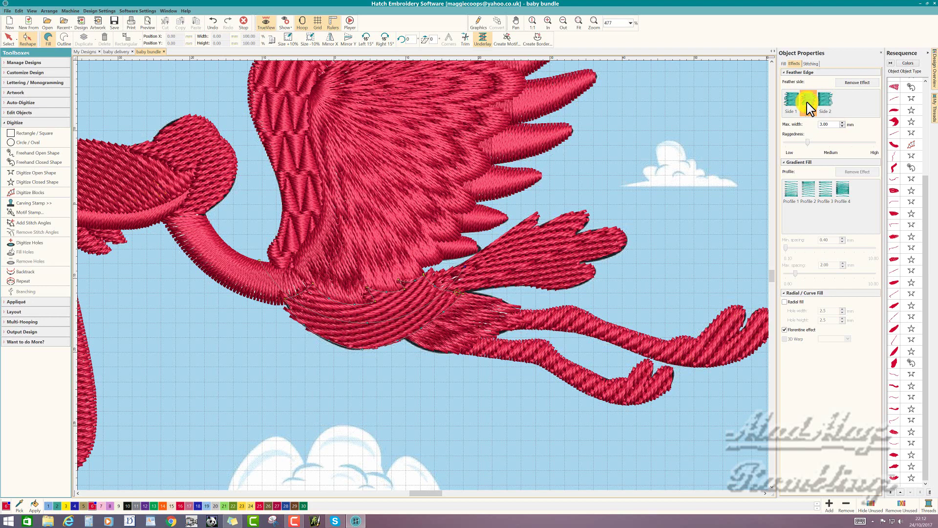
{"action": "left_click", "coordinate": [823, 103]}
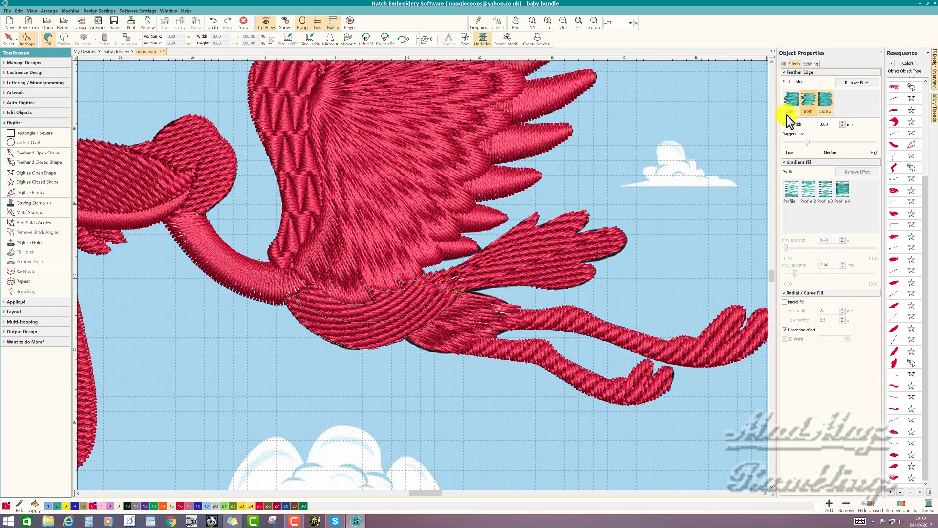
Adjust the belly shape's reshape points at its front end beside the neck, and finish reshaping.
{"action": "left_click", "coordinate": [313, 283]}
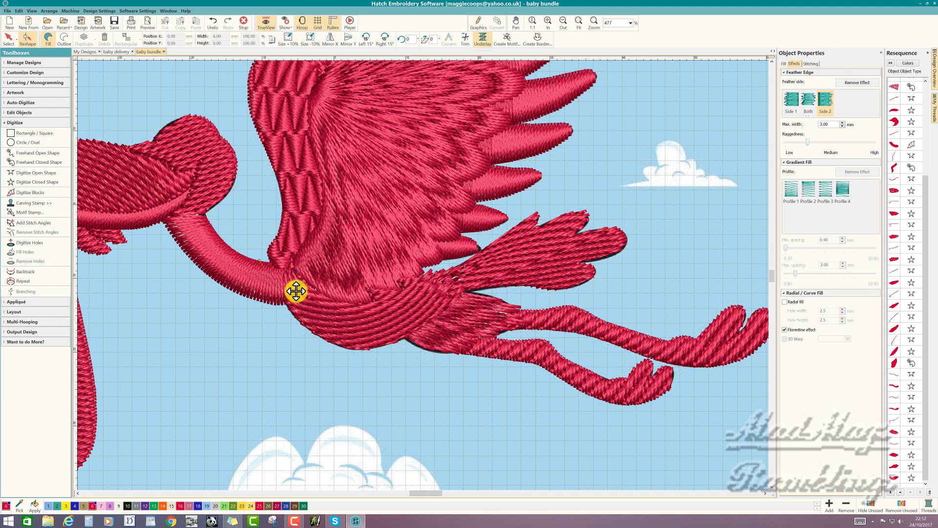
{"action": "left_click", "coordinate": [296, 291]}
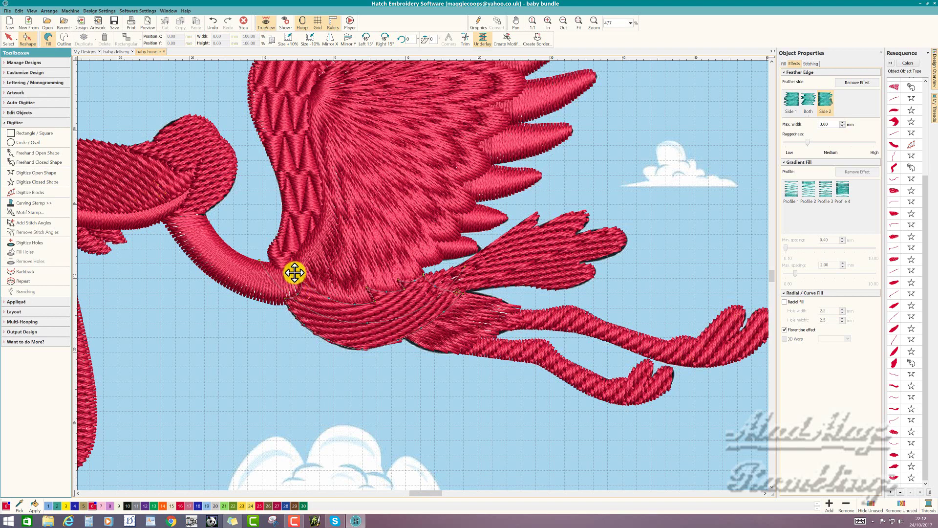
{"action": "left_click_drag", "start_coordinate": [291, 276], "coordinate": [297, 273]}
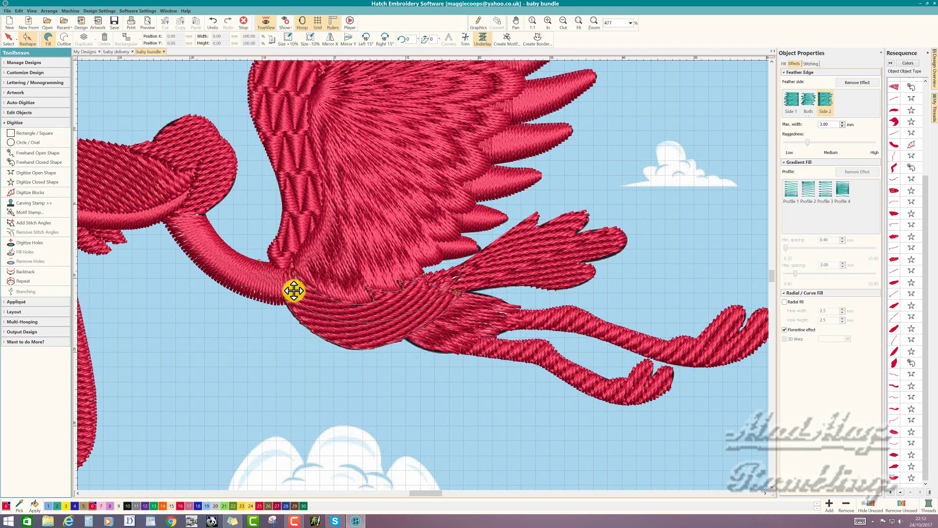
{"action": "left_click_drag", "start_coordinate": [294, 291], "coordinate": [295, 290]}
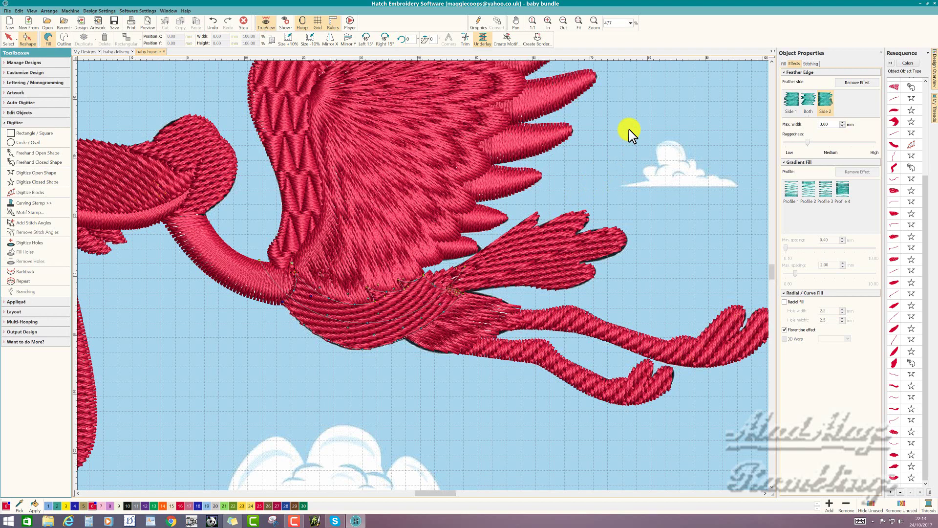
{"action": "key", "text": "shift+z"}
{"action": "scroll", "coordinate": [423, 274], "scroll_direction": "down", "scroll_amount": 2}
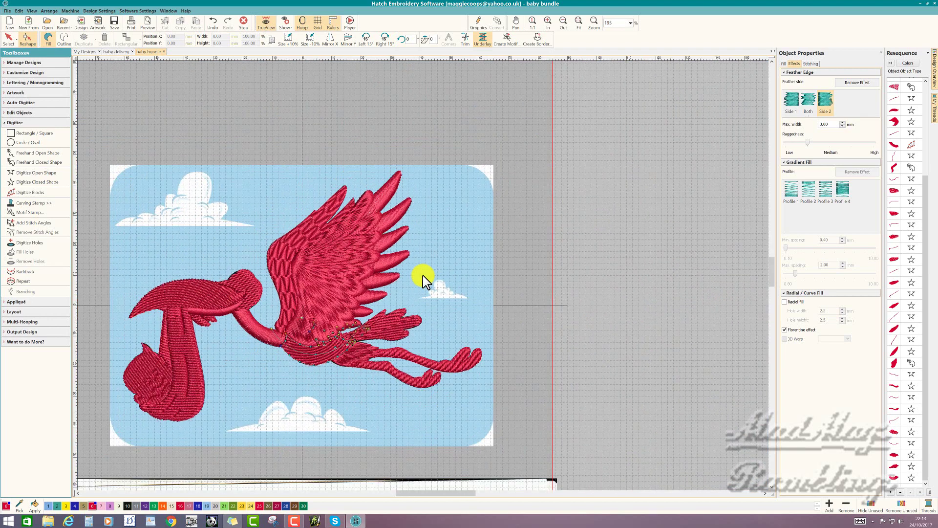
{"action": "left_click", "coordinate": [429, 275]}
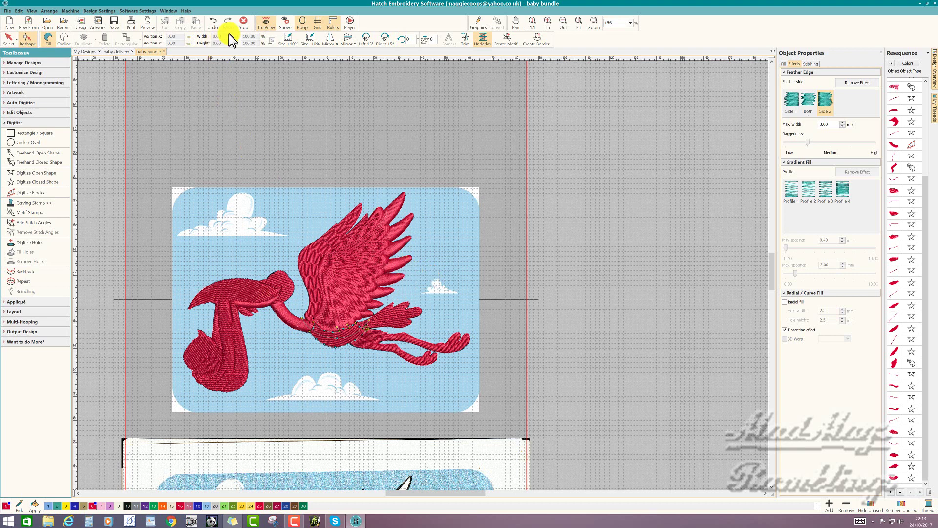
{"action": "left_click", "coordinate": [242, 21]}
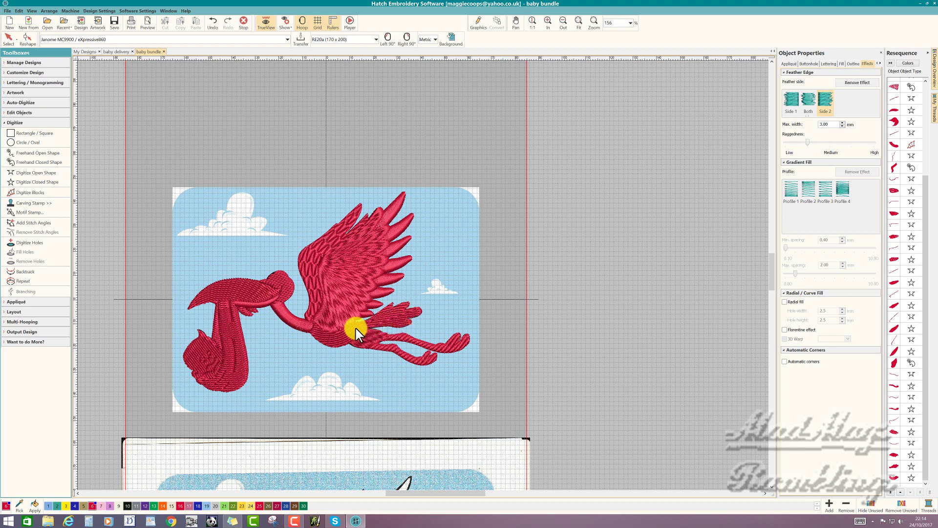
Try an Embossed fill on the large wing with the pattern turned based on stitch angles, and undo it.
{"action": "left_click", "coordinate": [358, 260]}
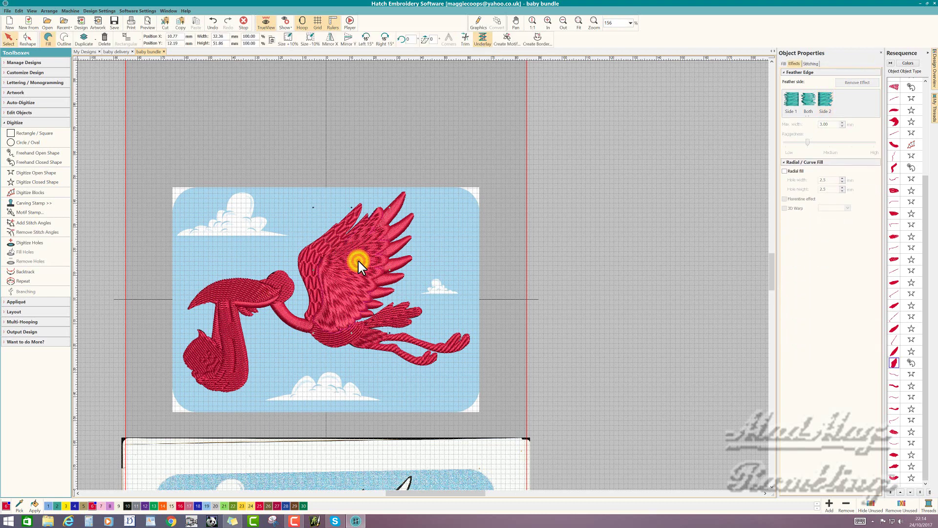
{"action": "left_click", "coordinate": [783, 63]}
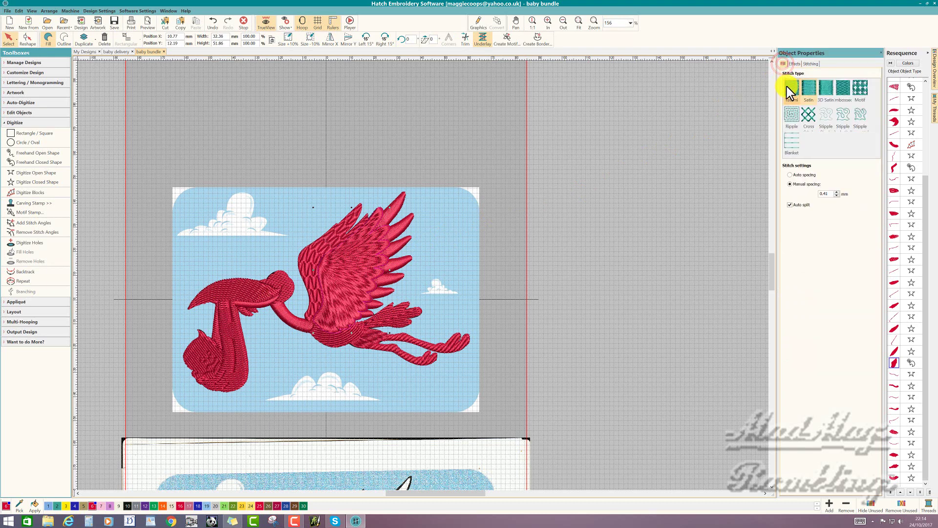
{"action": "left_click", "coordinate": [840, 89]}
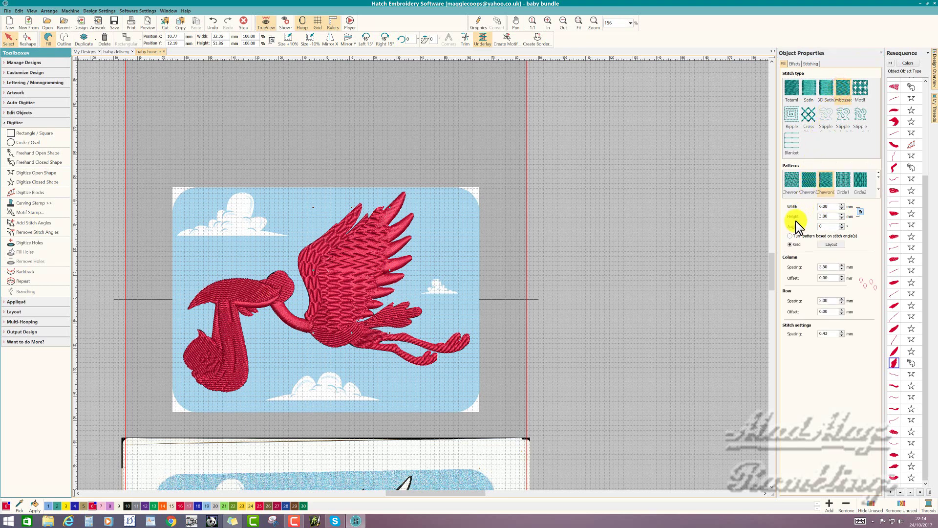
{"action": "left_click", "coordinate": [790, 236]}
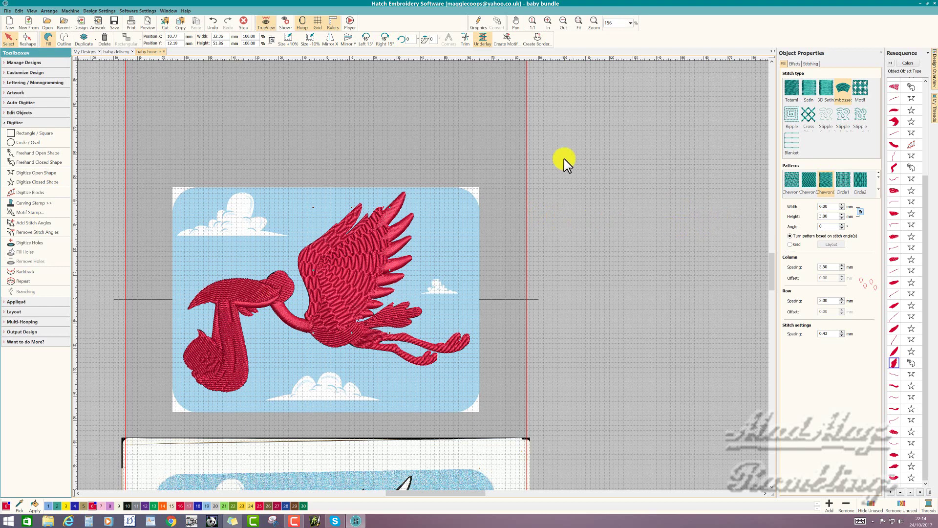
{"action": "left_click", "coordinate": [213, 21]}
{"action": "left_click", "coordinate": [213, 21]}
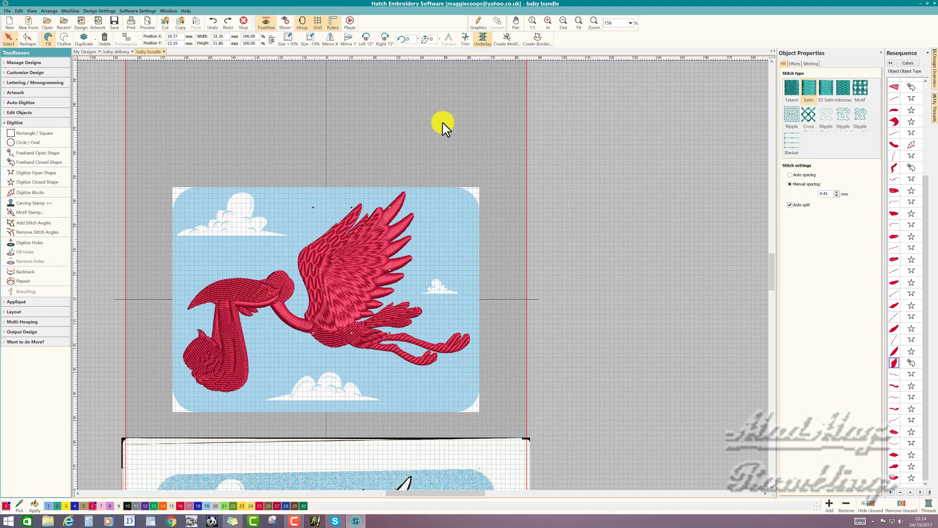
Digitize the two oval eyes as a carving stamp and stamp them onto the stork's head.
{"action": "left_click", "coordinate": [278, 205]}
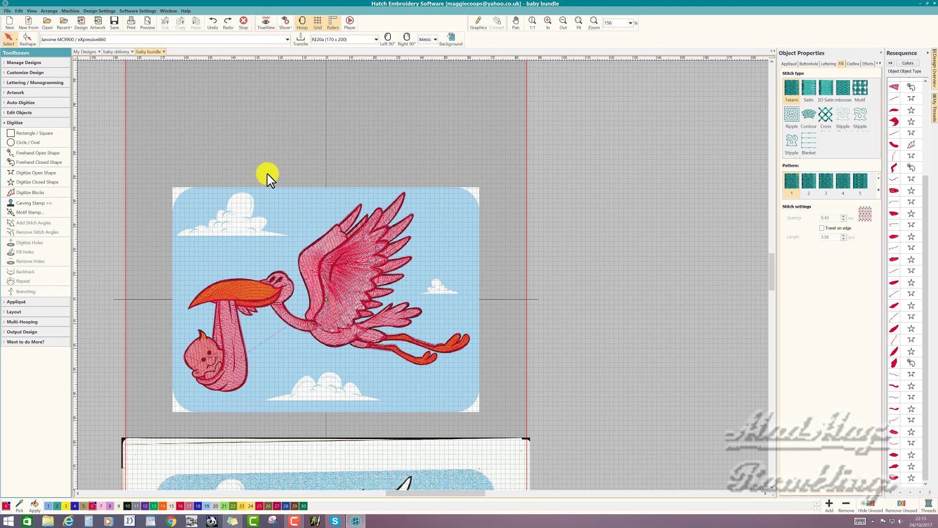
{"action": "left_click", "coordinate": [288, 291]}
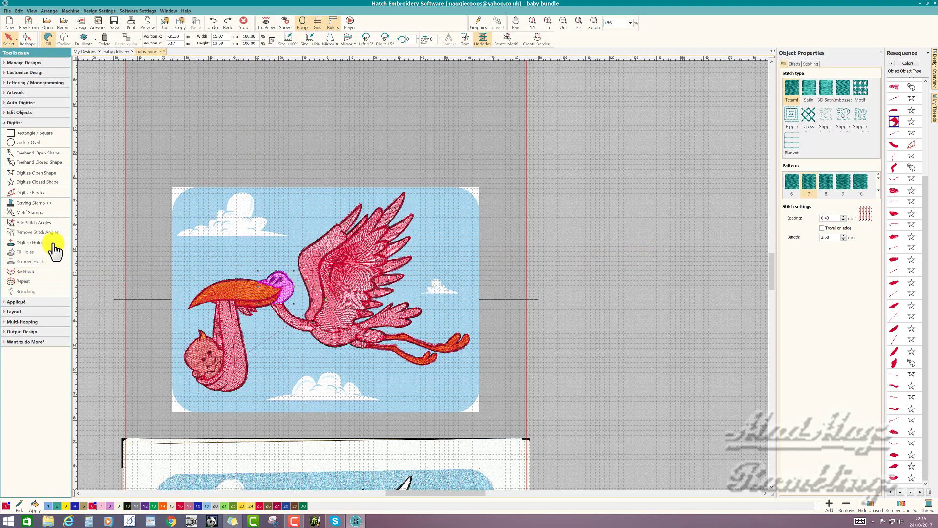
{"action": "left_click", "coordinate": [33, 203]}
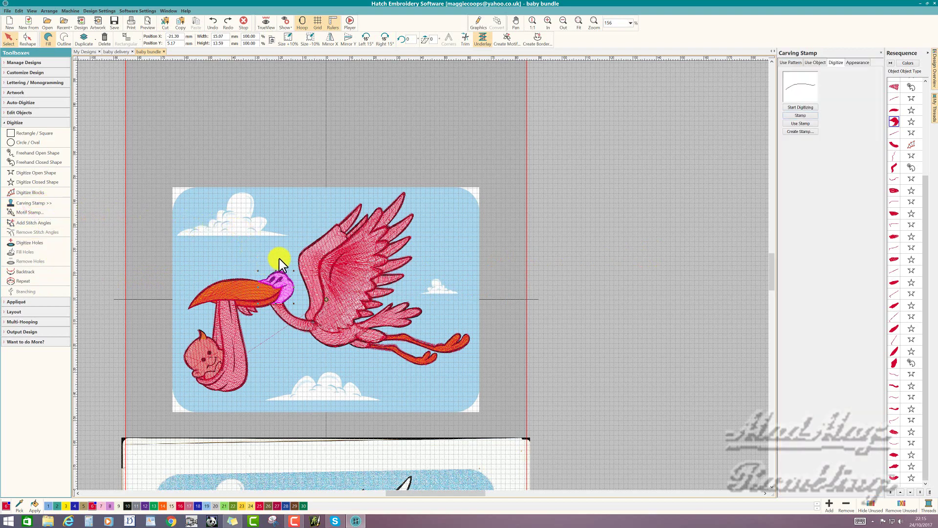
{"action": "scroll", "coordinate": [423, 274], "scroll_direction": "up", "scroll_amount": 6}
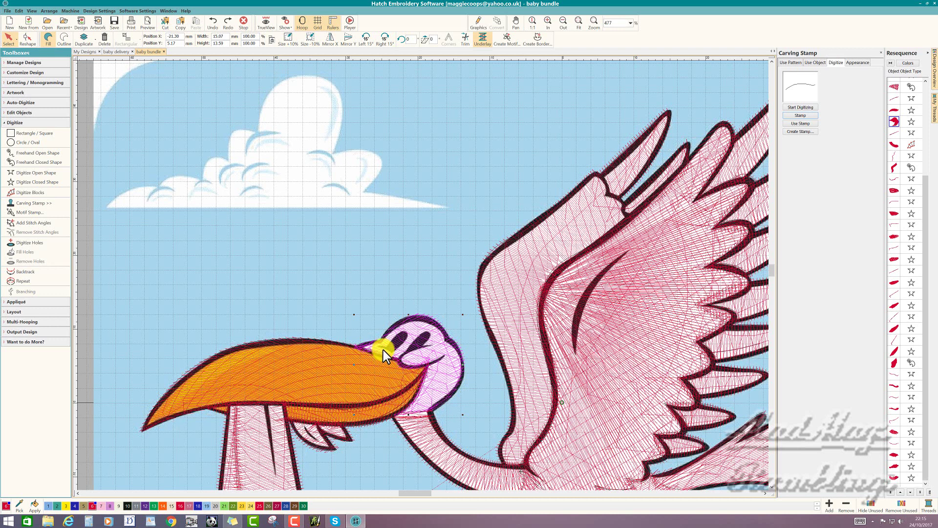
{"action": "left_click", "coordinate": [805, 107]}
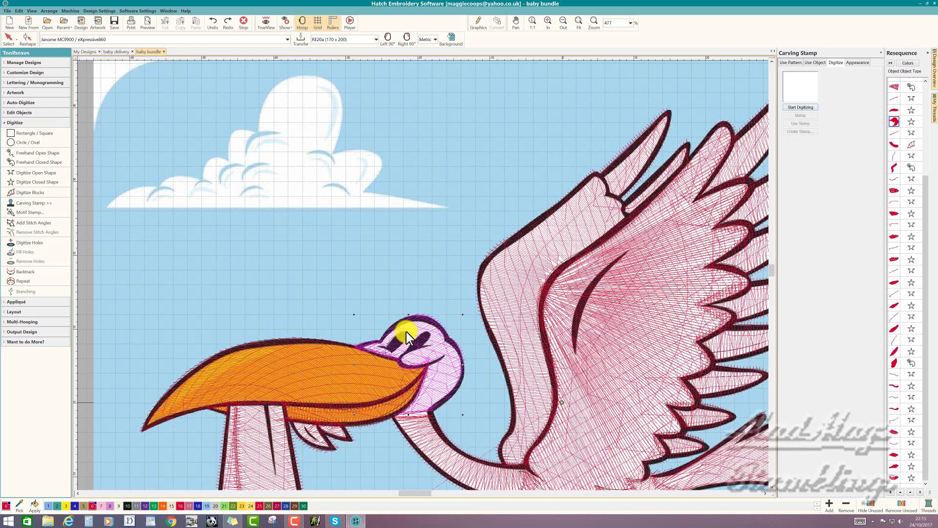
{"action": "left_click", "coordinate": [390, 357]}
{"action": "left_click", "coordinate": [600, 127]}
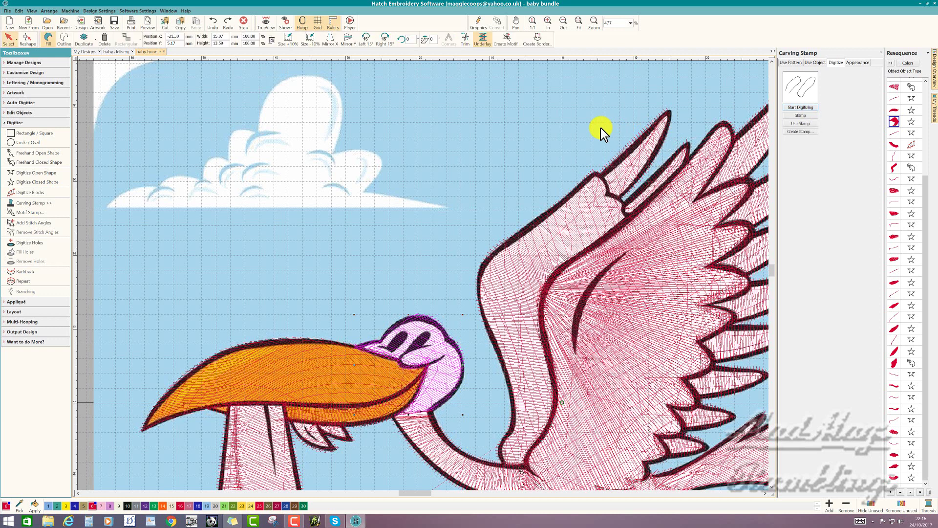
{"action": "left_click", "coordinate": [804, 115]}
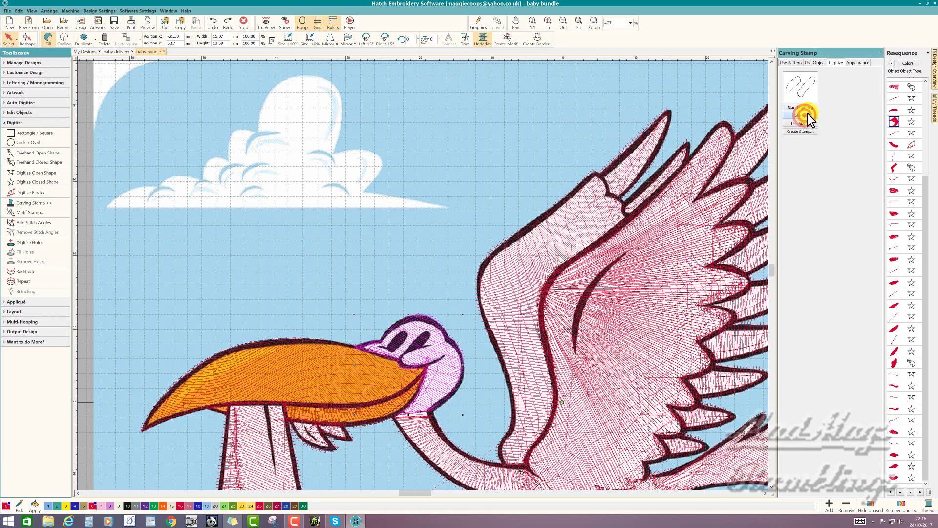
Review the carving stamp's appearance options, preview the carved eyes in TrueView, and undo the accidental move of the head.
{"action": "left_click", "coordinate": [857, 63]}
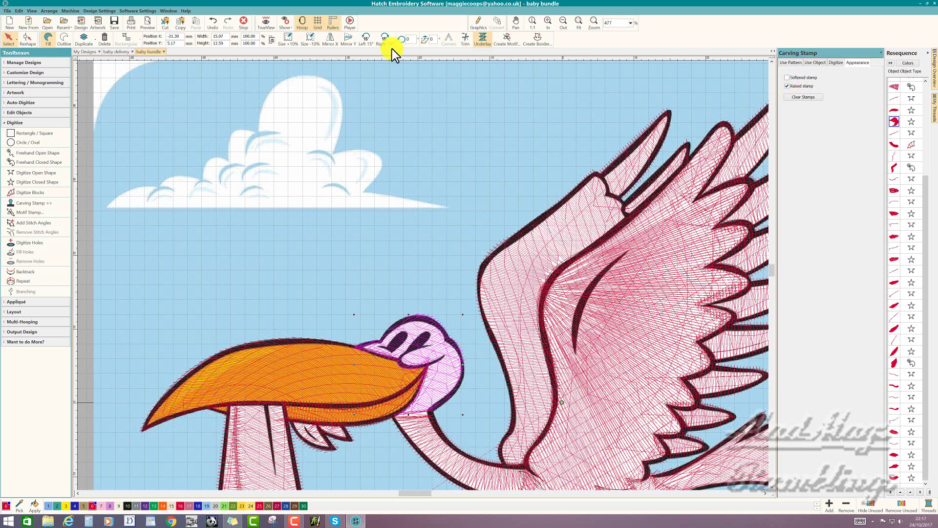
{"action": "left_click", "coordinate": [268, 22]}
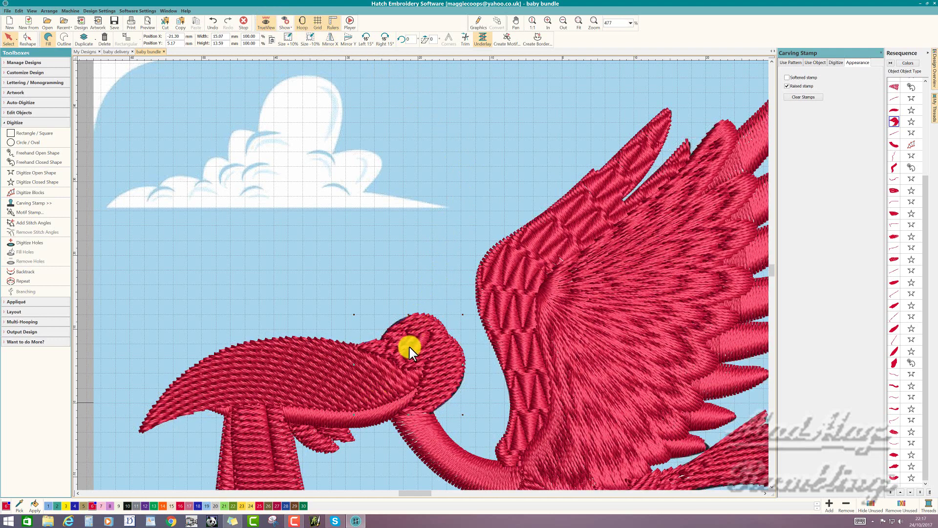
{"action": "left_click_drag", "start_coordinate": [396, 339], "coordinate": [395, 340]}
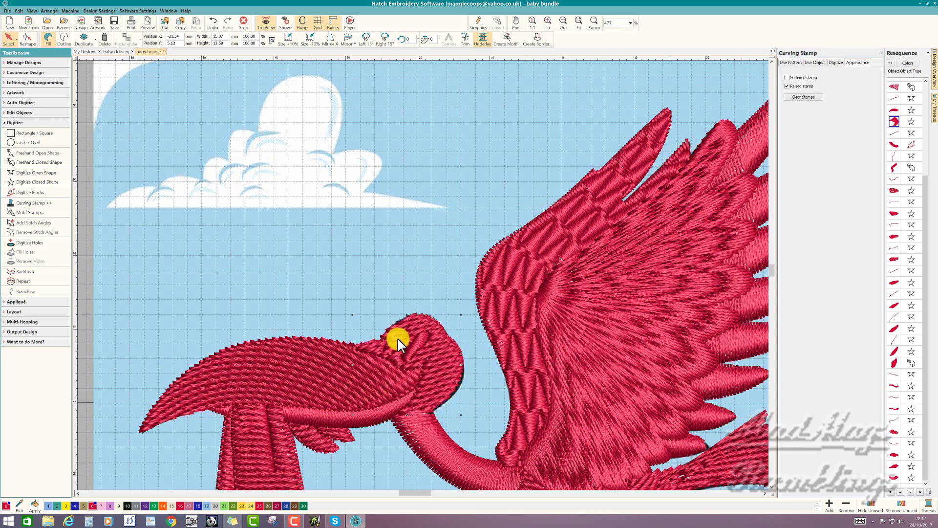
{"action": "left_click", "coordinate": [213, 24]}
{"action": "left_click", "coordinate": [214, 24]}
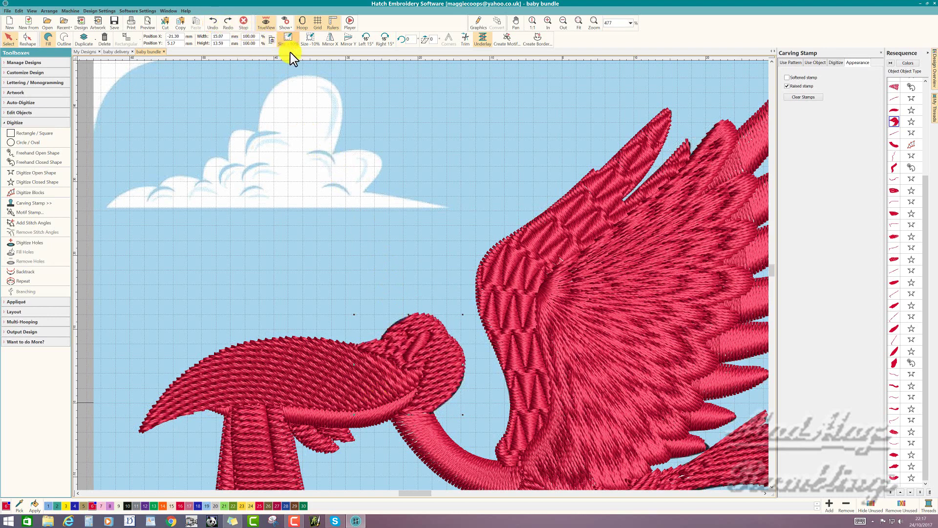
{"action": "left_click", "coordinate": [268, 25]}
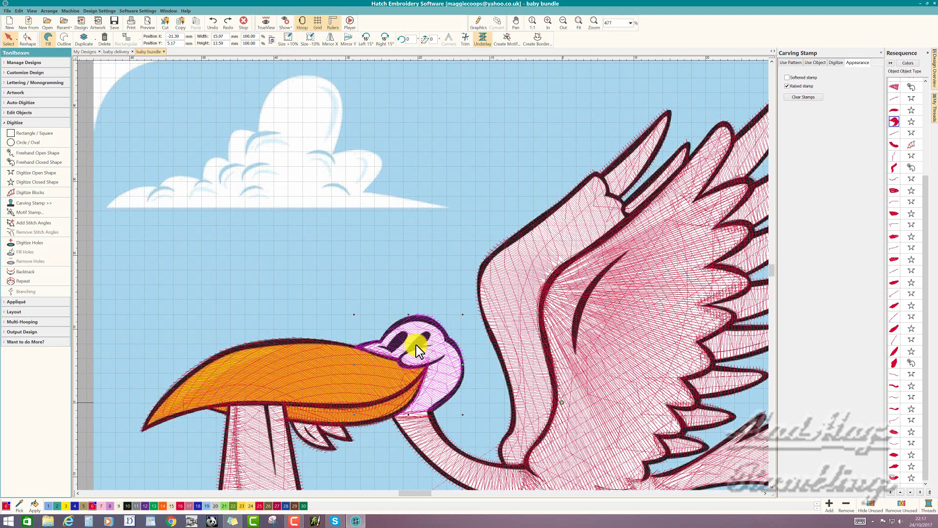
With the artwork hidden, reshape the lower and beak-side points of the carved eye nearest the beak.
{"action": "left_click", "coordinate": [27, 38]}
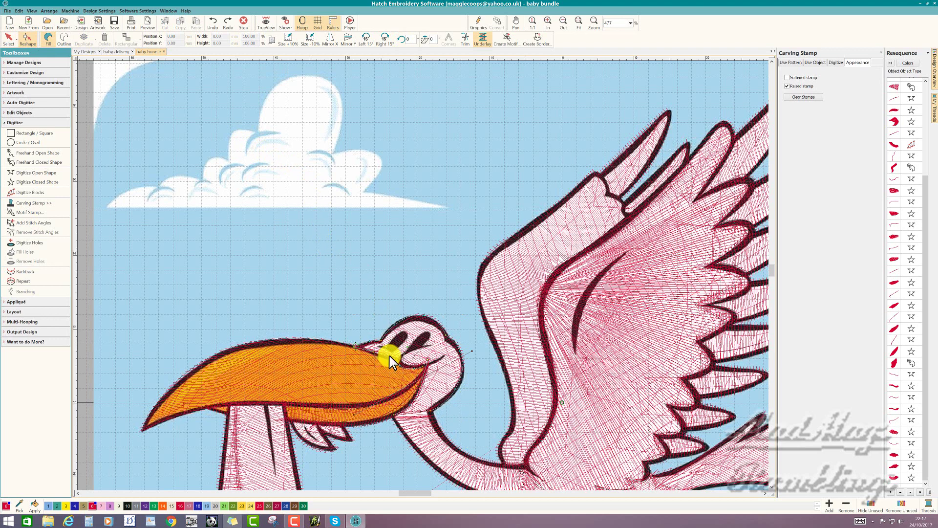
{"action": "scroll", "coordinate": [389, 355], "scroll_direction": "up", "scroll_amount": 2}
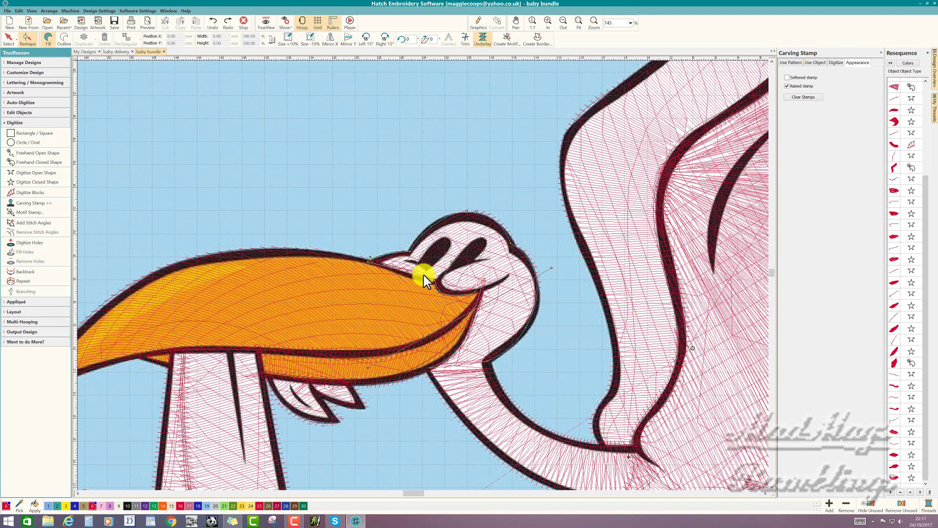
{"action": "scroll", "coordinate": [424, 274], "scroll_direction": "up", "scroll_amount": 2}
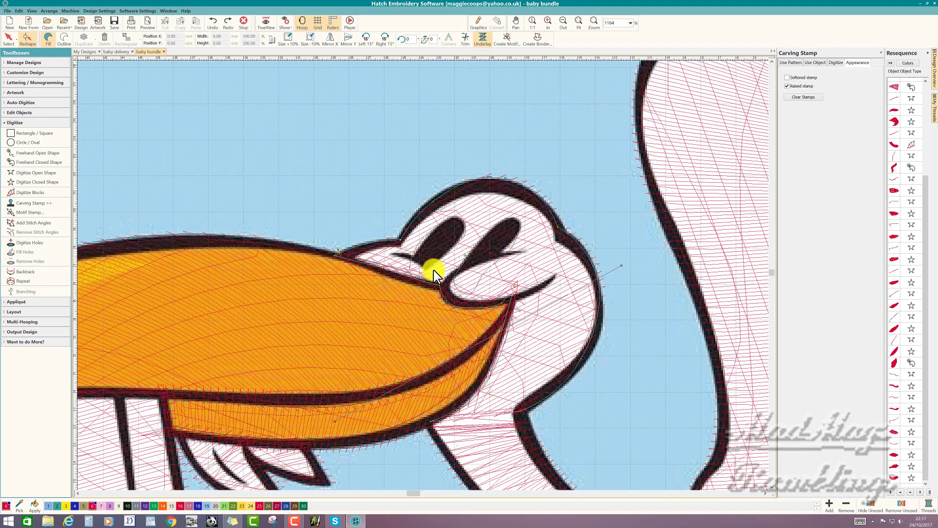
{"action": "key", "text": "d"}
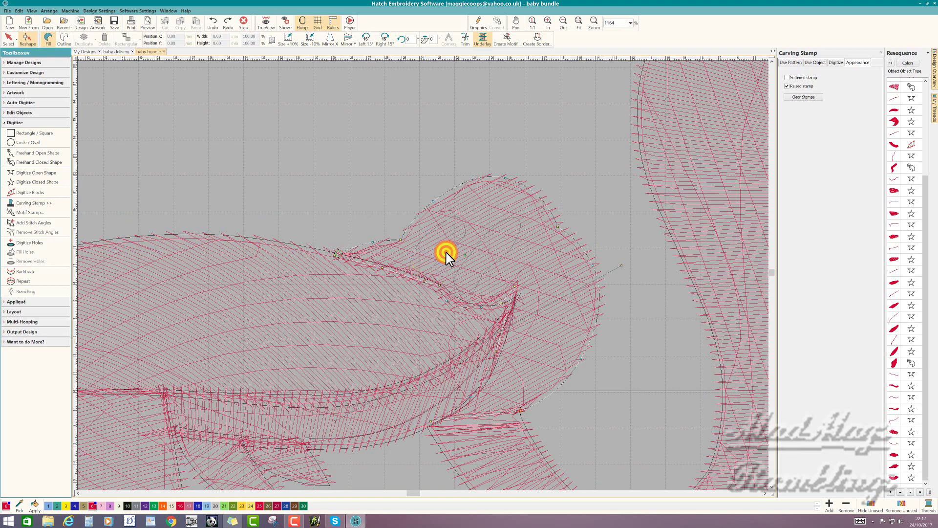
{"action": "left_click", "coordinate": [421, 274]}
{"action": "left_click", "coordinate": [421, 271]}
{"action": "left_click", "coordinate": [412, 271]}
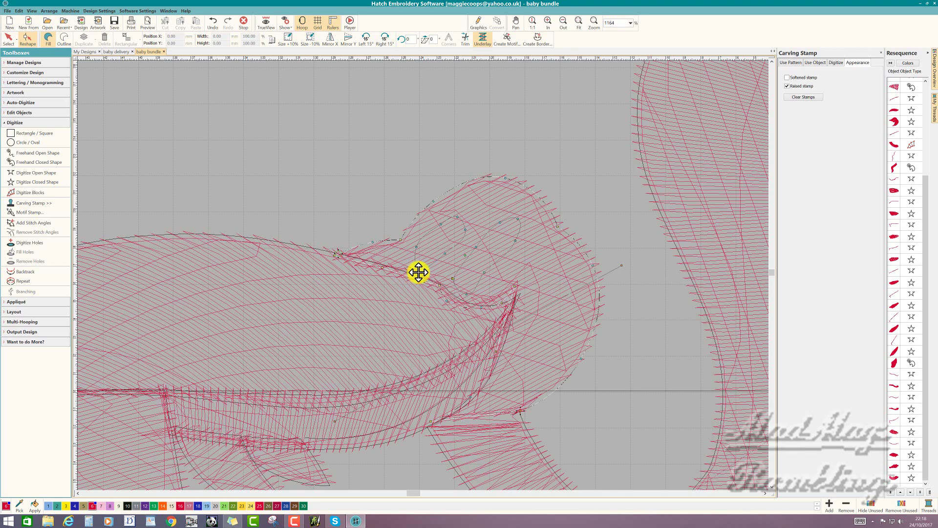
{"action": "left_click", "coordinate": [413, 248]}
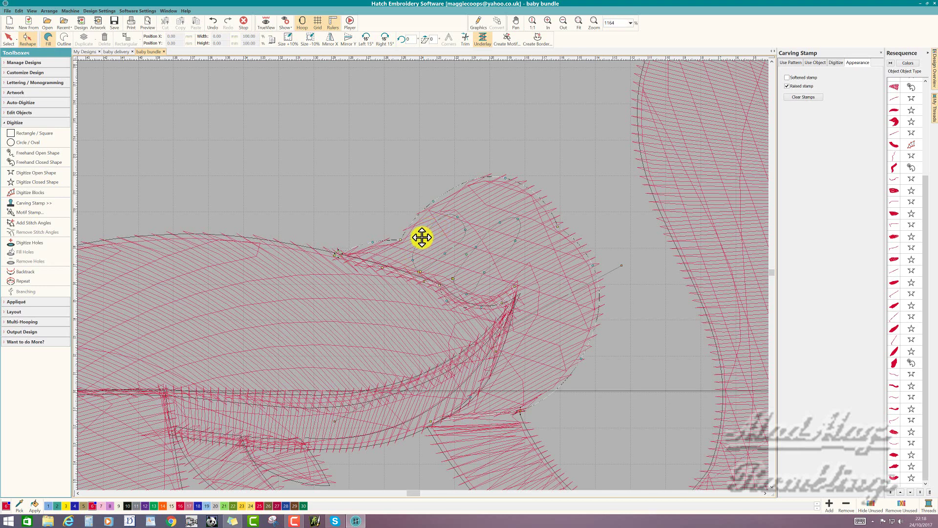
Adjust the remaining reshape points along the upper and inner edges of the carved eyes to smooth their ovals.
{"action": "left_click", "coordinate": [445, 254]}
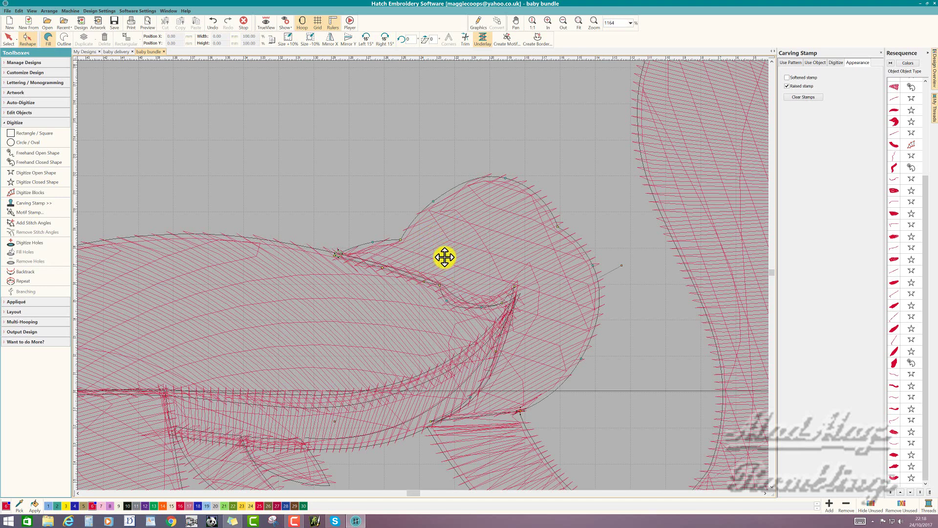
{"action": "left_click", "coordinate": [465, 230]}
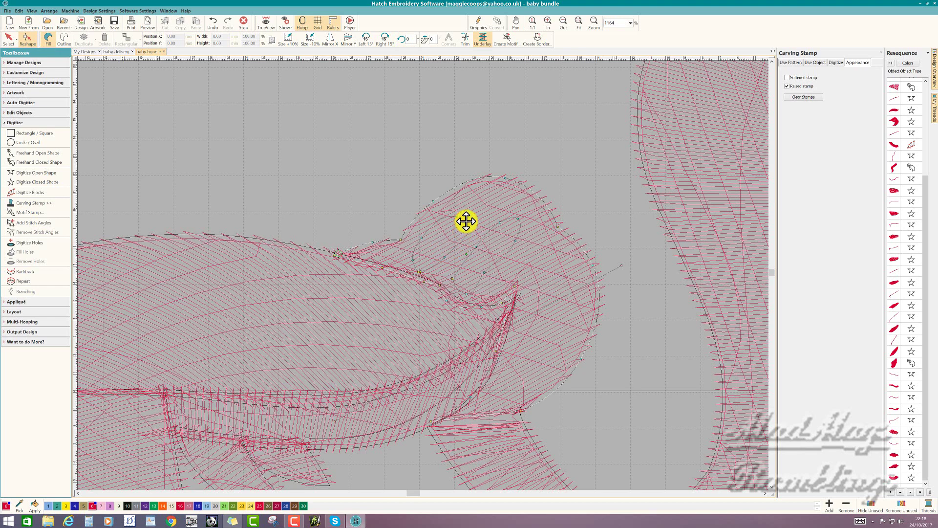
{"action": "left_click", "coordinate": [464, 216]}
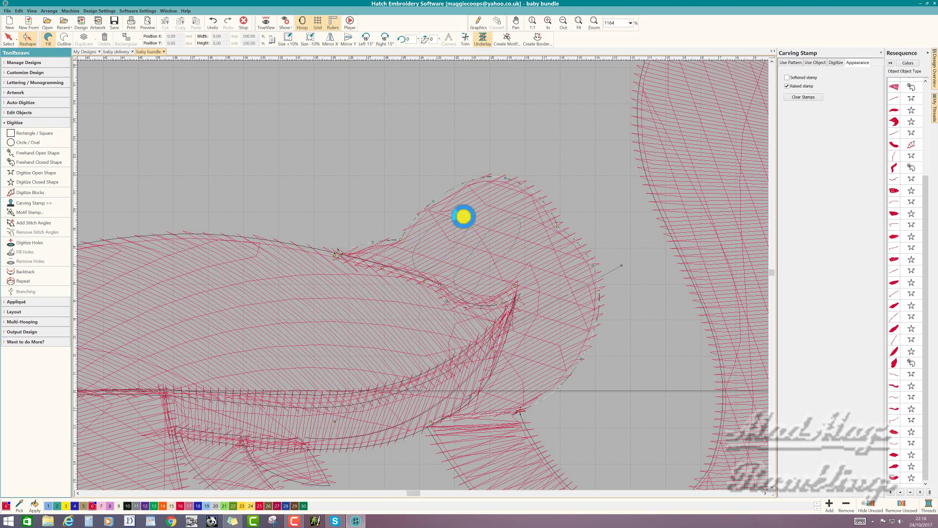
{"action": "left_click", "coordinate": [459, 216]}
{"action": "left_click", "coordinate": [483, 274]}
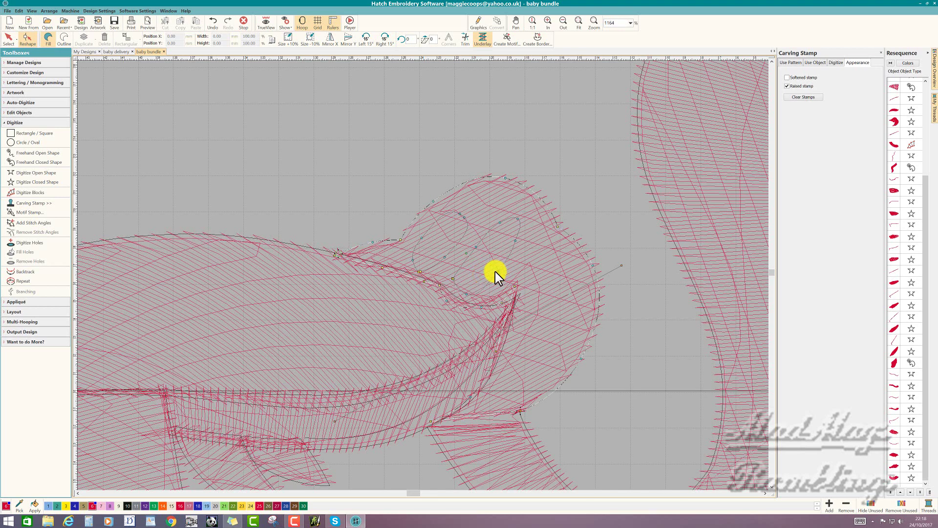
{"action": "left_click", "coordinate": [452, 279]}
Show the carved eyes in TrueView, close the carving stamp settings, and finish reshaping the head.
{"action": "left_click", "coordinate": [266, 23]}
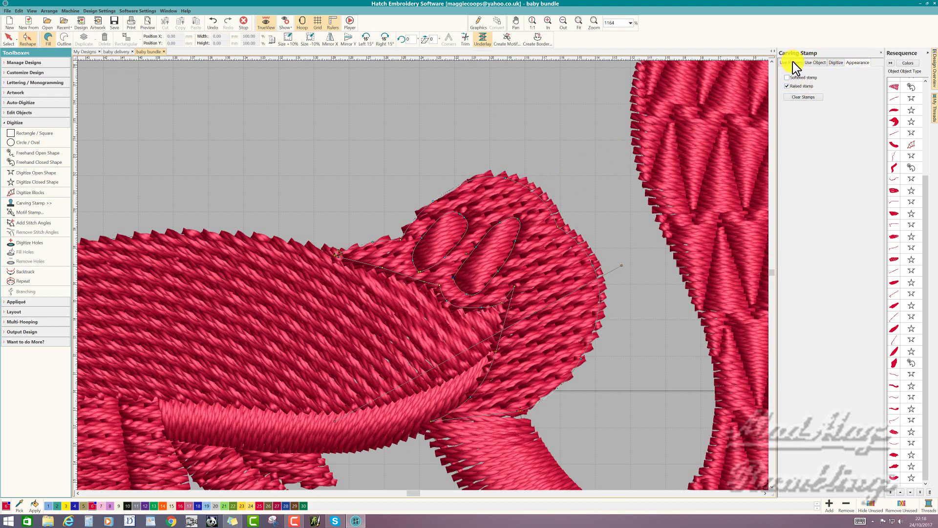
{"action": "left_click", "coordinate": [880, 52]}
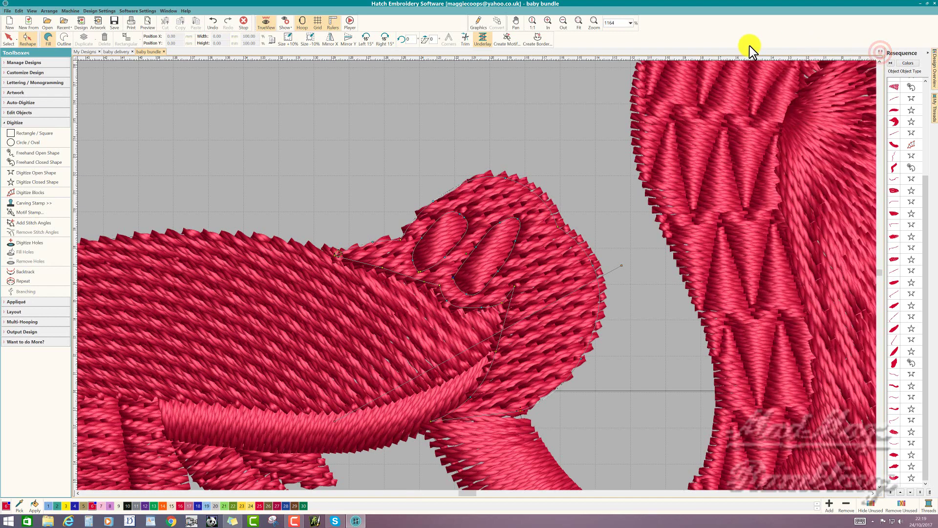
{"action": "left_click", "coordinate": [243, 21]}
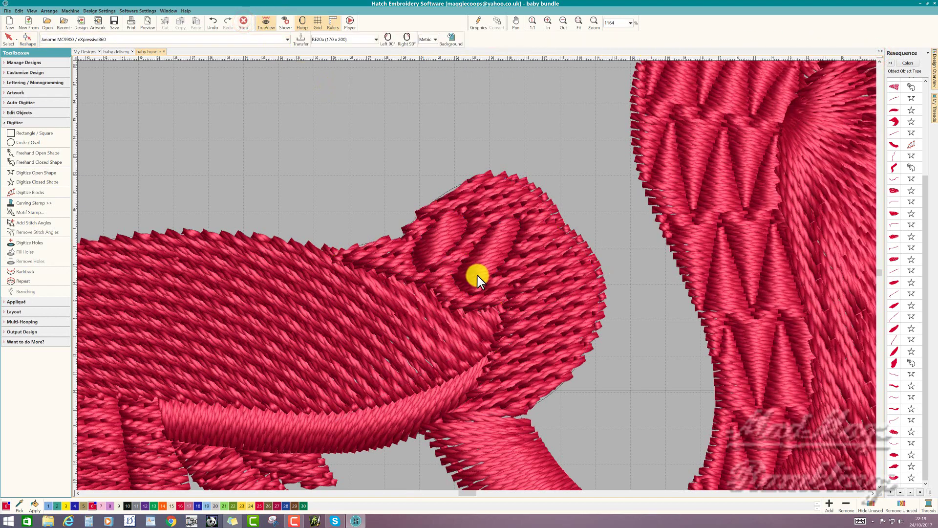
{"action": "scroll", "coordinate": [477, 276], "scroll_direction": "down", "scroll_amount": 2}
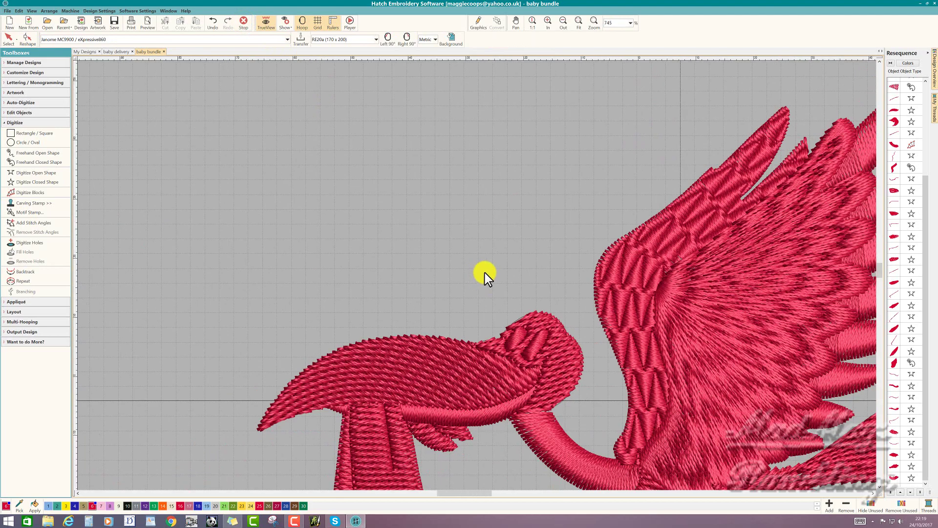
{"action": "scroll", "coordinate": [479, 274], "scroll_direction": "down", "scroll_amount": 6}
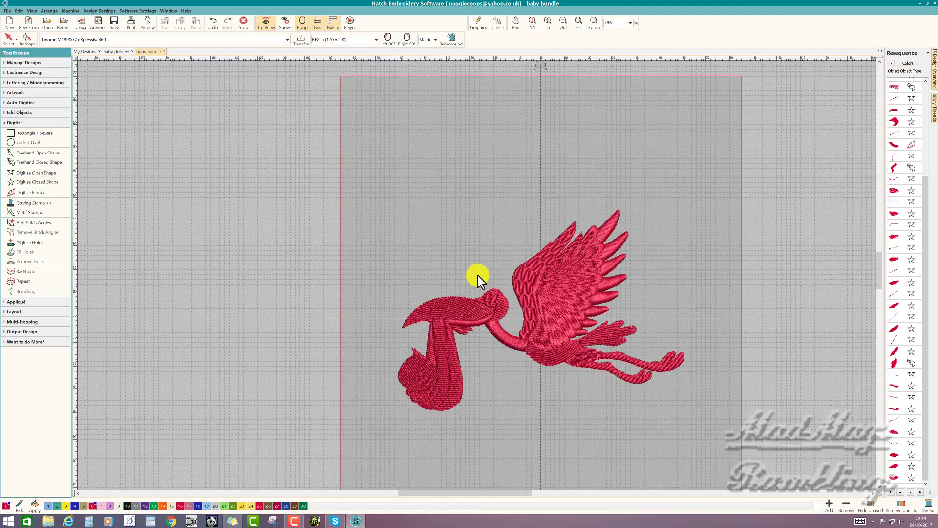
{"action": "scroll", "coordinate": [477, 275], "scroll_direction": "down", "scroll_amount": 1}
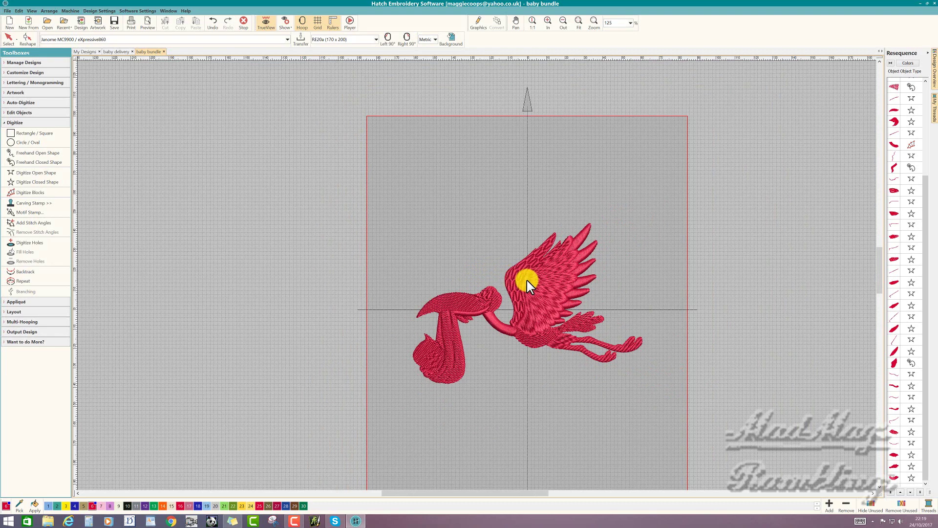
Select all the red stitching by its thread color and recolor it dark blue, color 18.
{"action": "left_click", "coordinate": [907, 63]}
{"action": "left_click", "coordinate": [891, 98]}
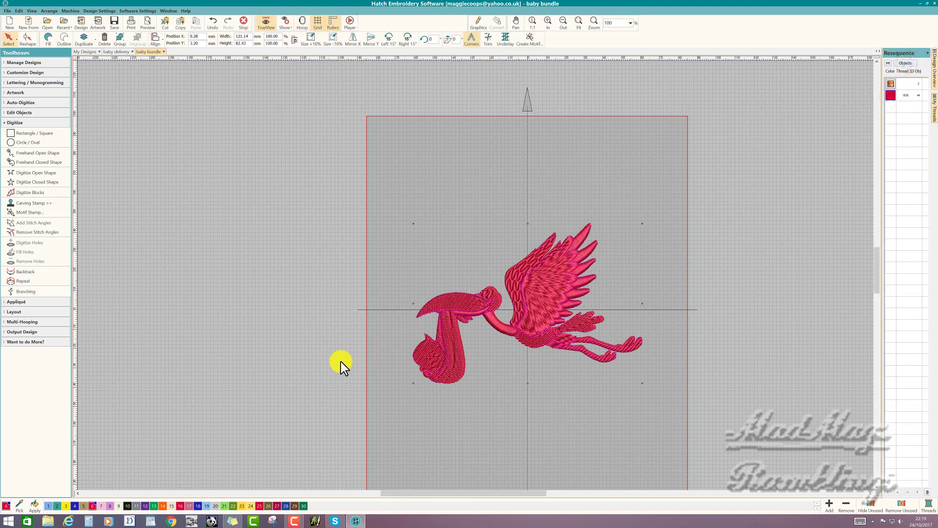
{"action": "left_click", "coordinate": [198, 506]}
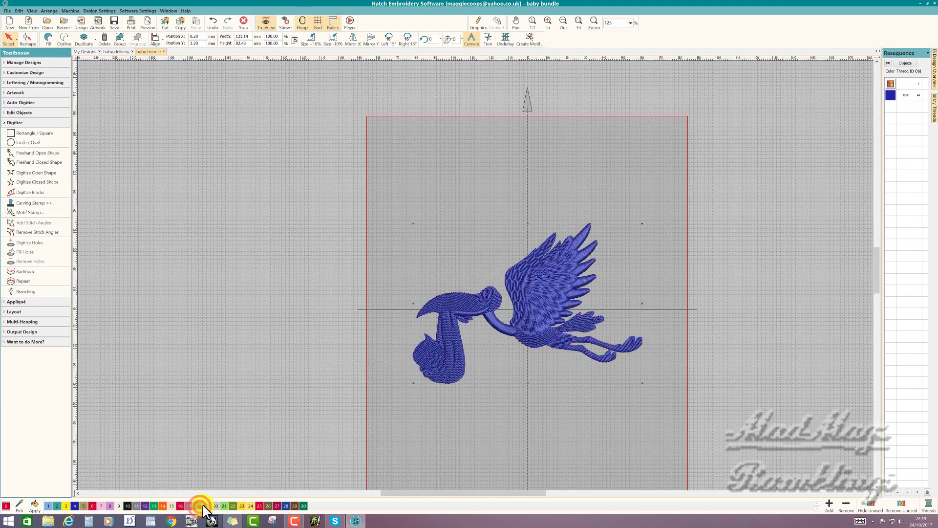
{"action": "left_click", "coordinate": [423, 458]}
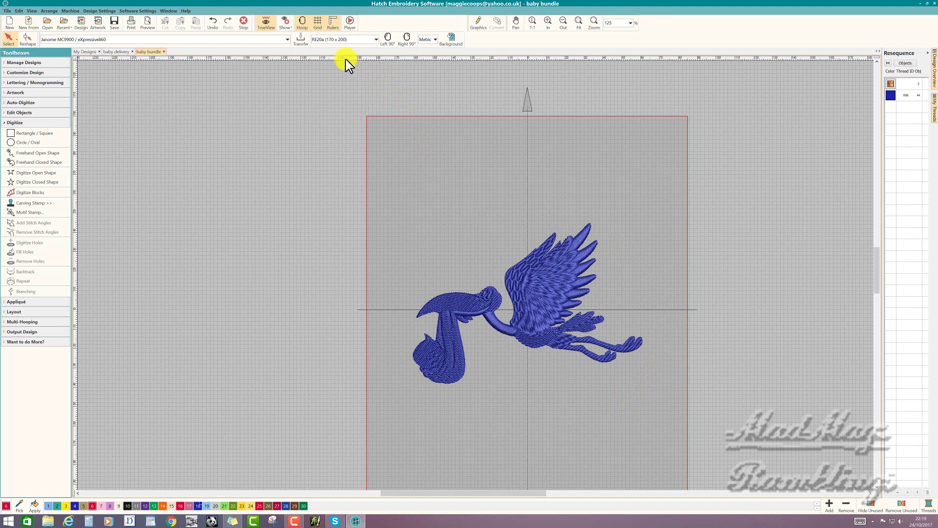
Turn off TrueView and play the design's stitch-out simulation, raising its speed to about 3540 stitches per minute.
{"action": "left_click", "coordinate": [272, 25]}
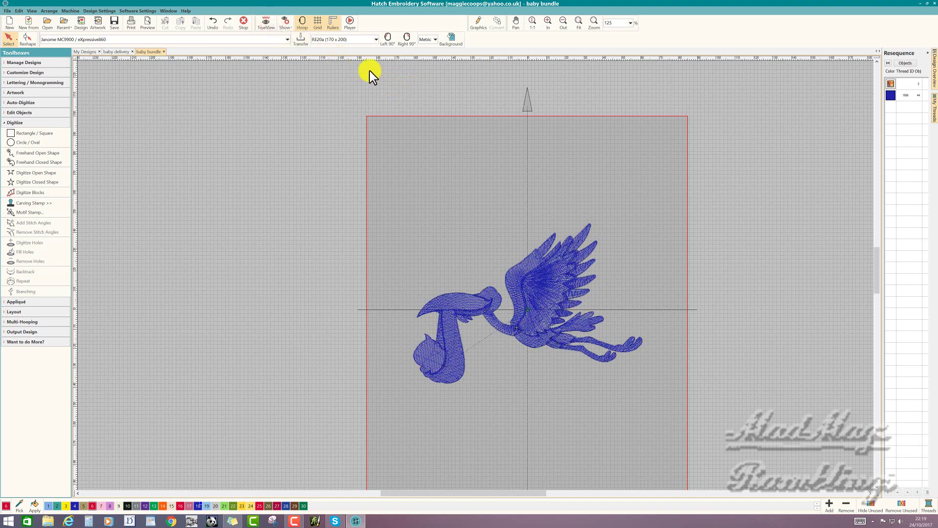
{"action": "left_click", "coordinate": [351, 21]}
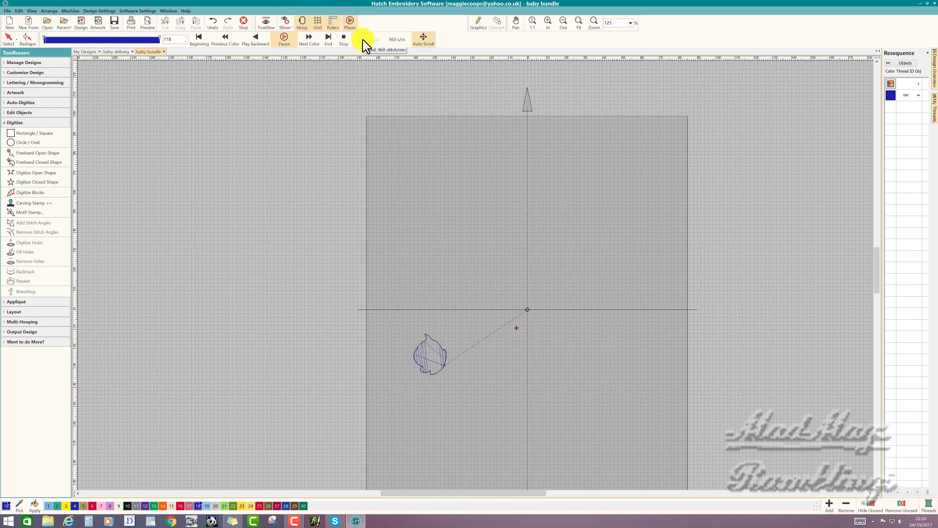
{"action": "left_click", "coordinate": [363, 39]}
{"action": "left_click", "coordinate": [369, 40]}
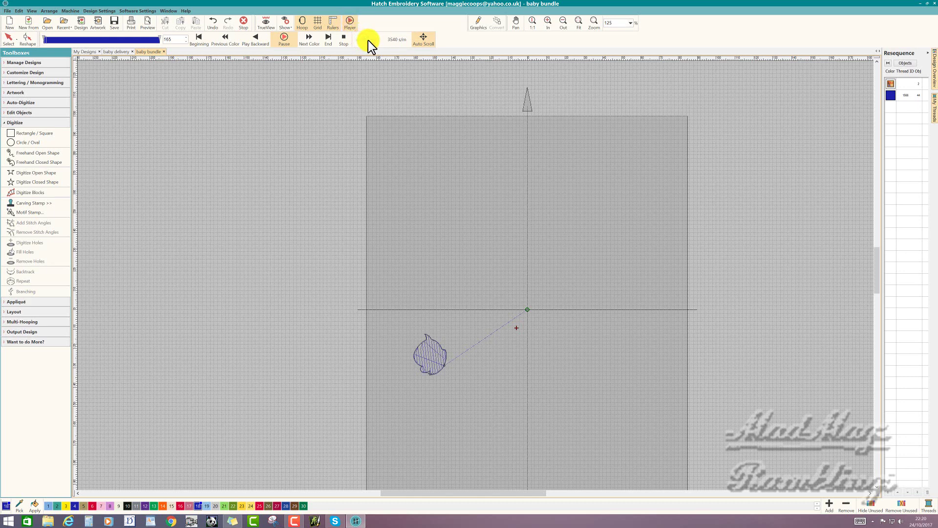